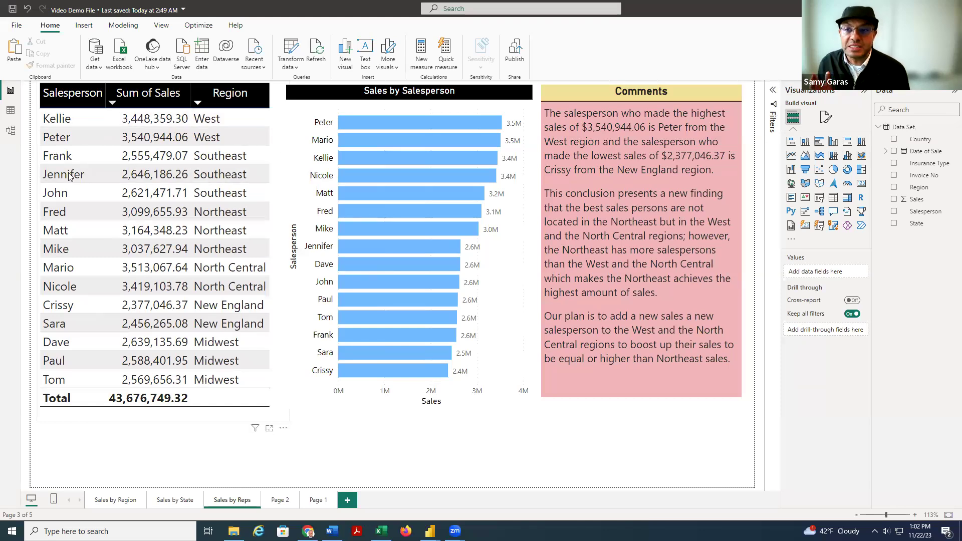
# Step: Select the salesperson table, cross-filter it to Matt and Nicole, then clear the filter and review its format settings
pyautogui.click(822, 116)
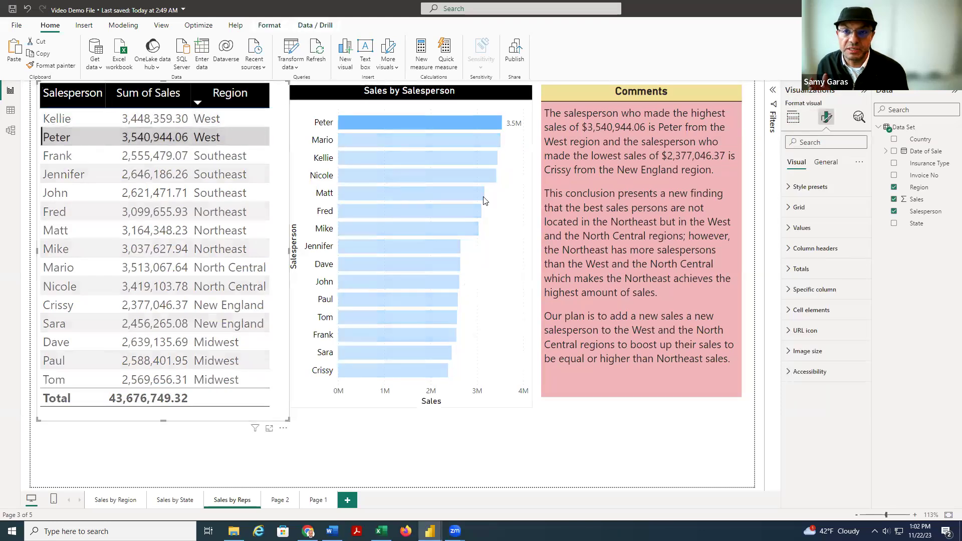
pyautogui.click(470, 194)
pyautogui.click(436, 182)
pyautogui.click(437, 181)
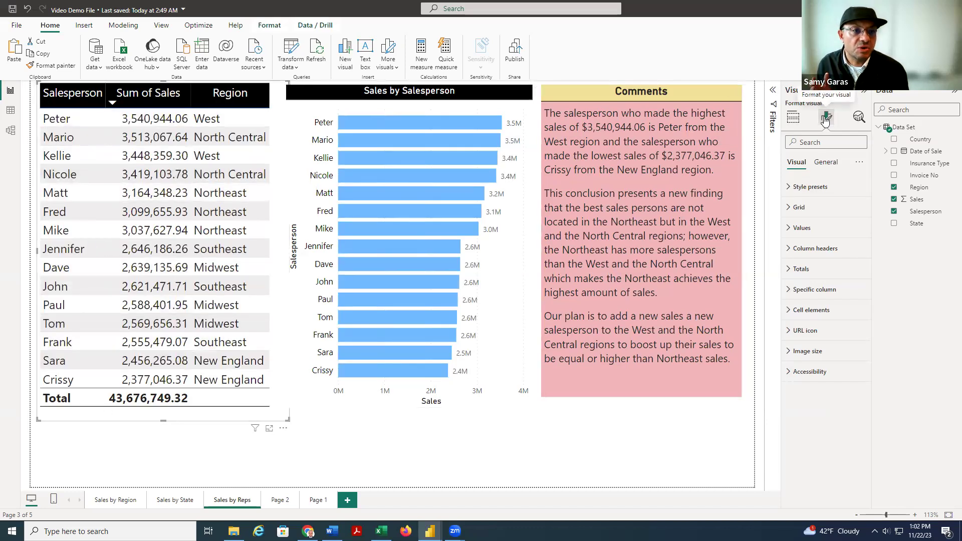
pyautogui.click(822, 165)
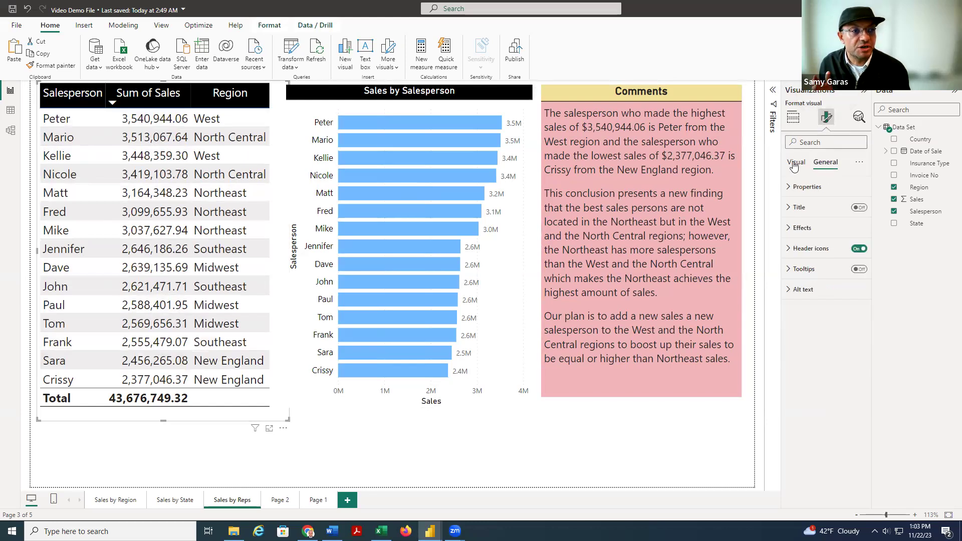
pyautogui.click(795, 165)
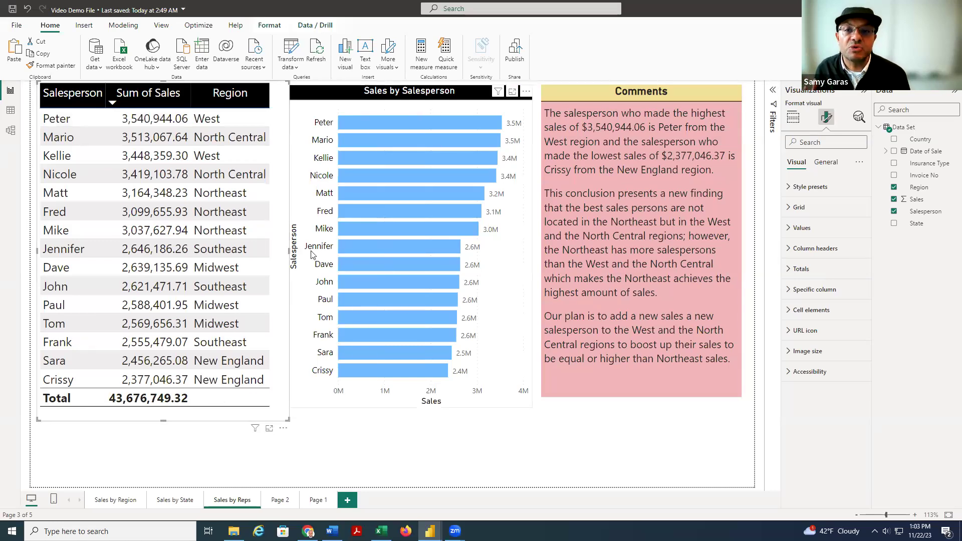
# Step: Show the Sales by Salesperson chart's fields: Salesperson on the Y-axis, Sum of Sales on the X-axis
pyautogui.click(487, 335)
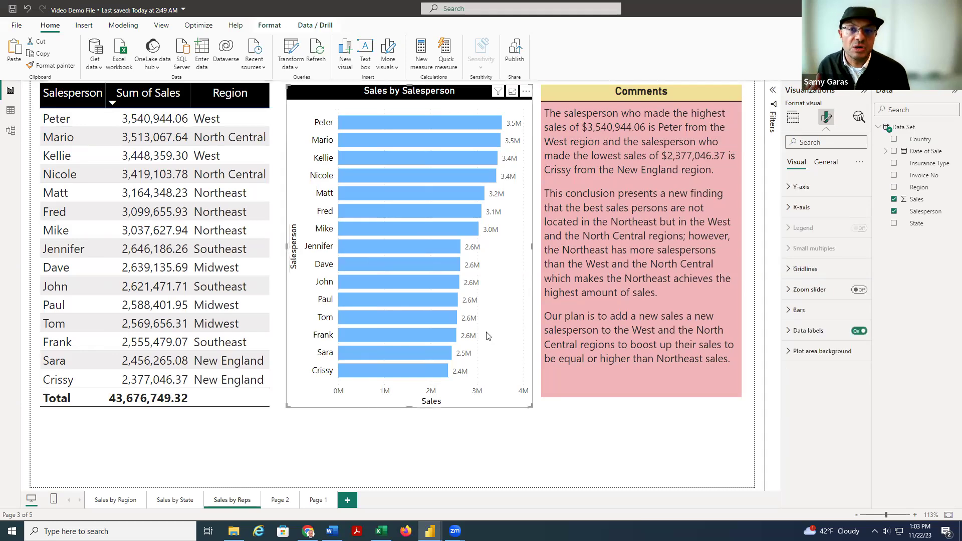
pyautogui.click(794, 118)
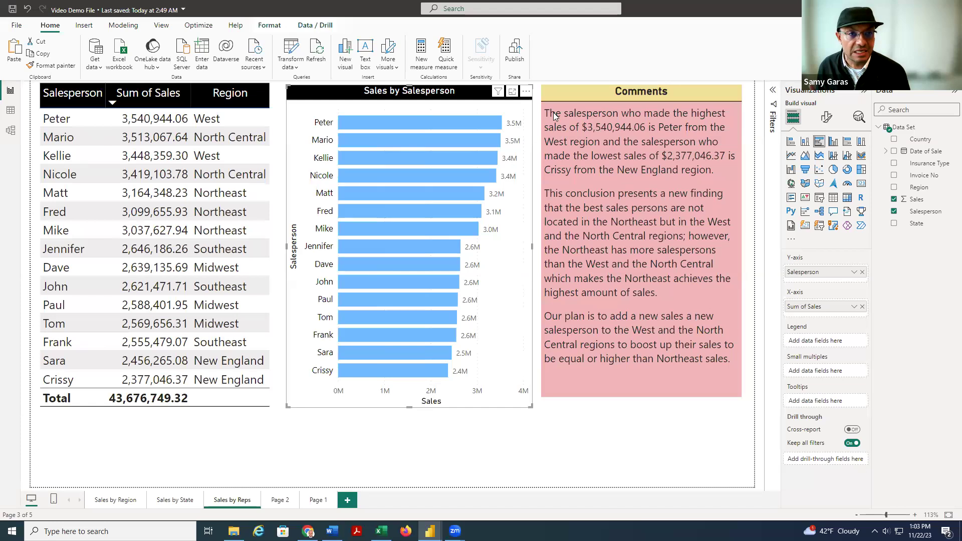
pyautogui.moveTo(550, 114); pyautogui.dragTo(646, 128)
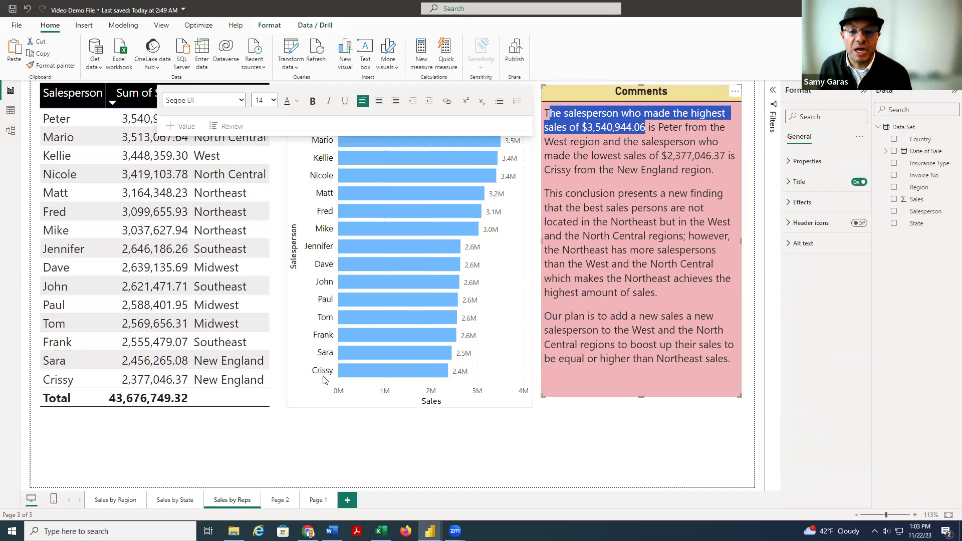
pyautogui.click(529, 444)
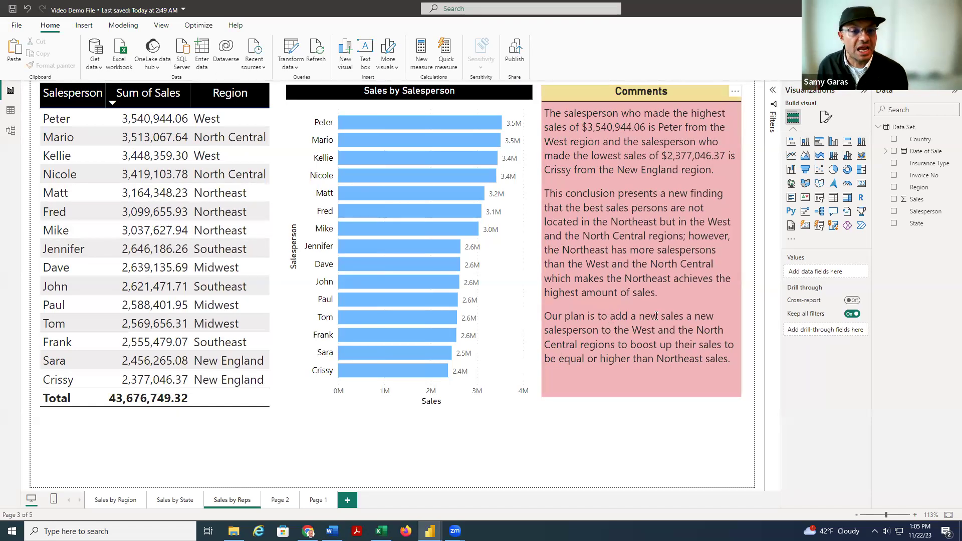
# Step: Delete the duplicated 'sales a new' from the last Comments paragraph
pyautogui.click(683, 318)
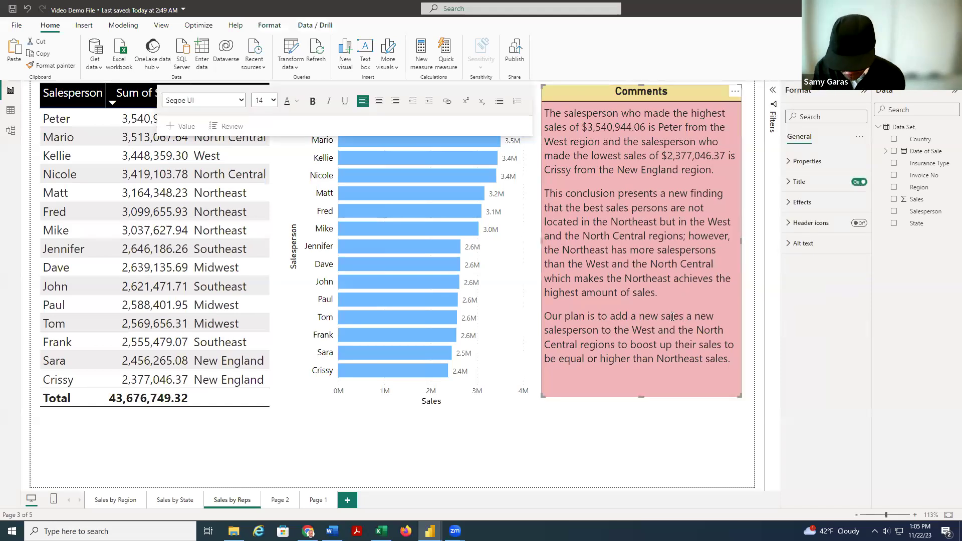
pyautogui.hotkey('shift', 'Right')
pyautogui.hotkey('shift', 'Right')
pyautogui.hotkey('shift', 'Right')
pyautogui.hotkey('shift', 'Right')
pyautogui.hotkey('shift', 'Right')
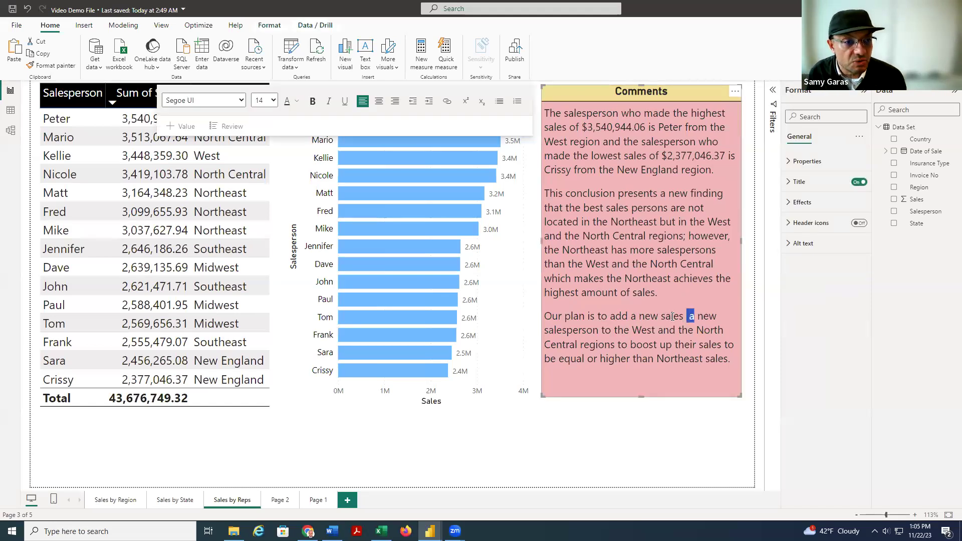
pyautogui.press('Left')
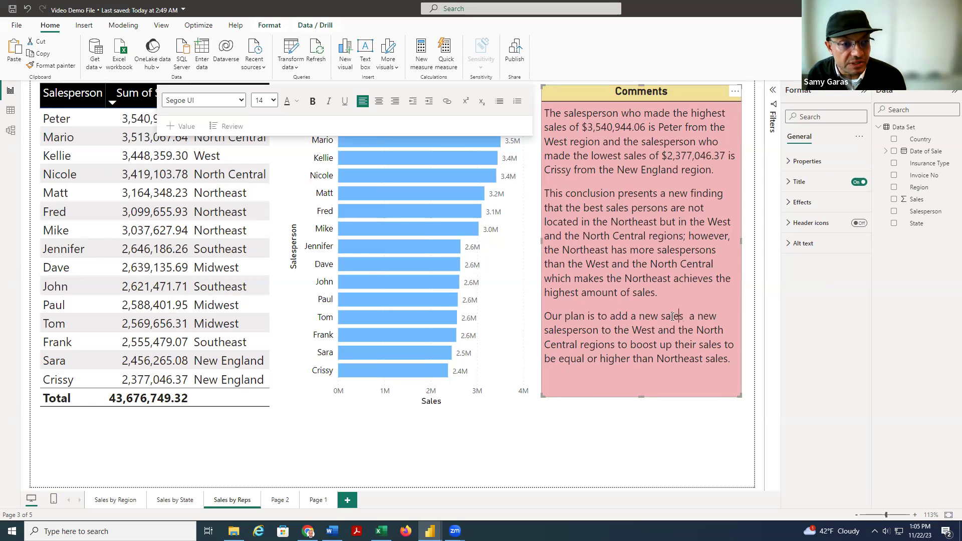
pyautogui.hotkey('shift', 'Right')
pyautogui.hotkey('shift', 'Right')
pyautogui.hotkey('shift', 'Right')
pyautogui.hotkey('shift', 'Right')
pyautogui.hotkey('shift', 'Right')
pyautogui.hotkey('shift', 'Right')
pyautogui.hotkey('shift', 'Right')
pyautogui.hotkey('shift', 'Right')
pyautogui.hotkey('shift', 'Right')
pyautogui.hotkey('shift', 'Right')
pyautogui.hotkey('shift', 'Right')
pyautogui.hotkey('shift', 'Right')
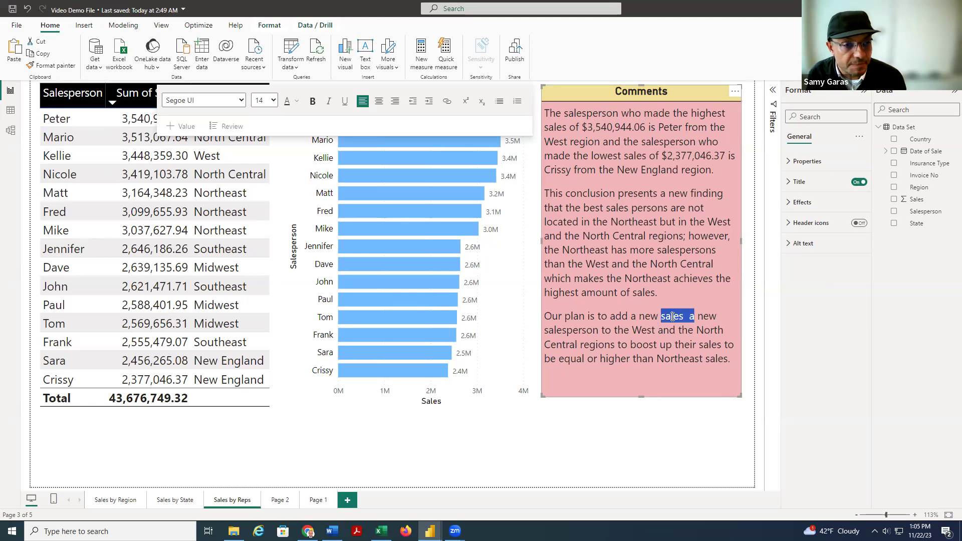
pyautogui.press('Delete')
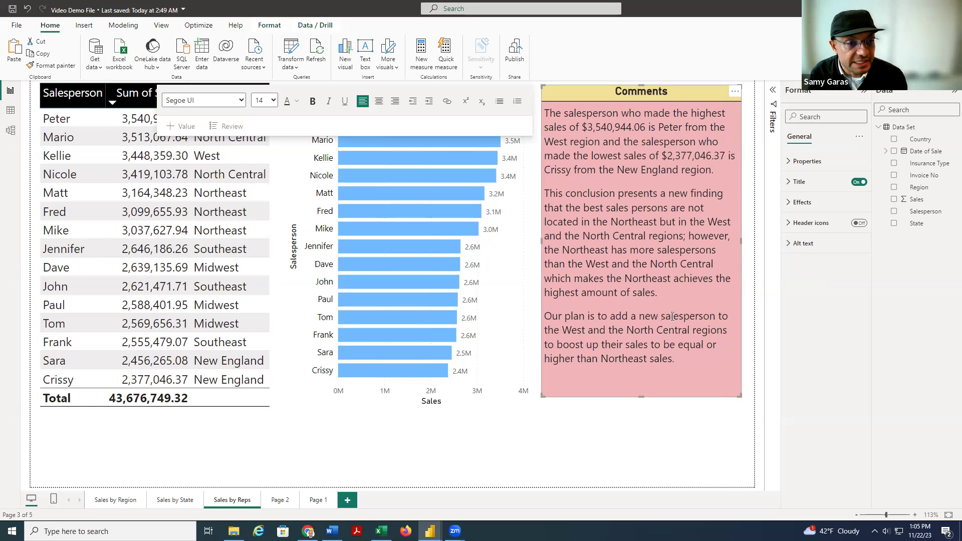